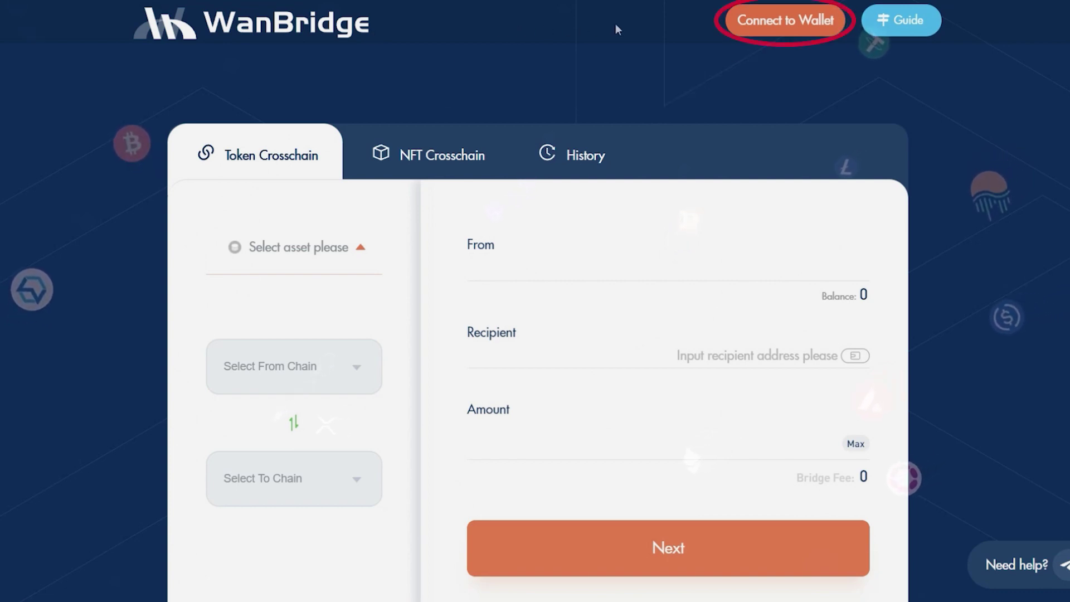
# Step: Begin connecting the MetaMask wallet to WanBridge via Connect to Wallet
pyautogui.click(795, 25)
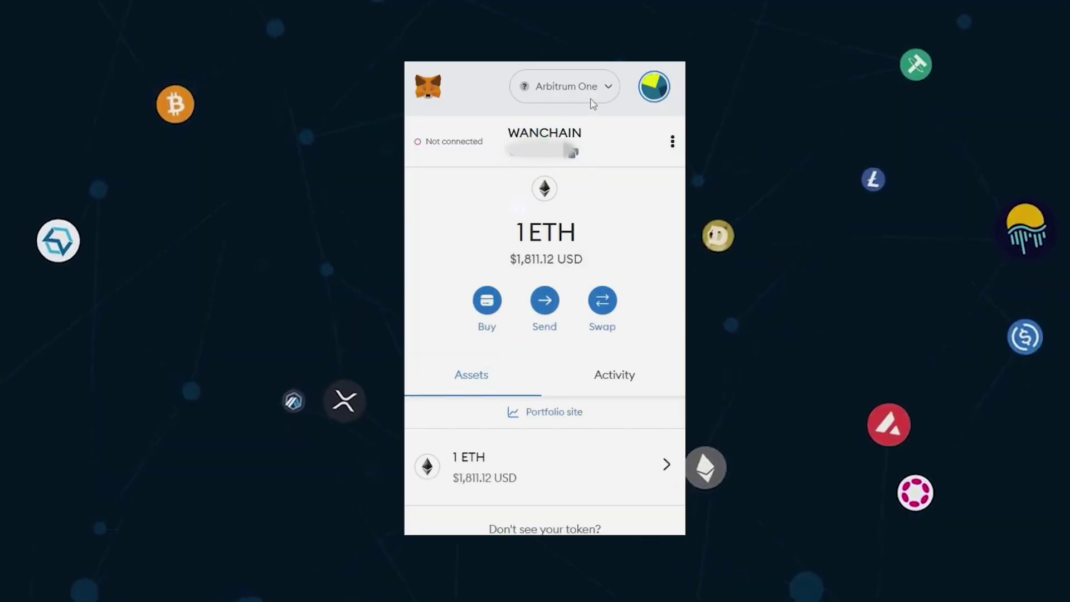
# Step: Keep MetaMask on Arbitrum One, then start adding a new network to connect with WanBridge
pyautogui.click(583, 96)
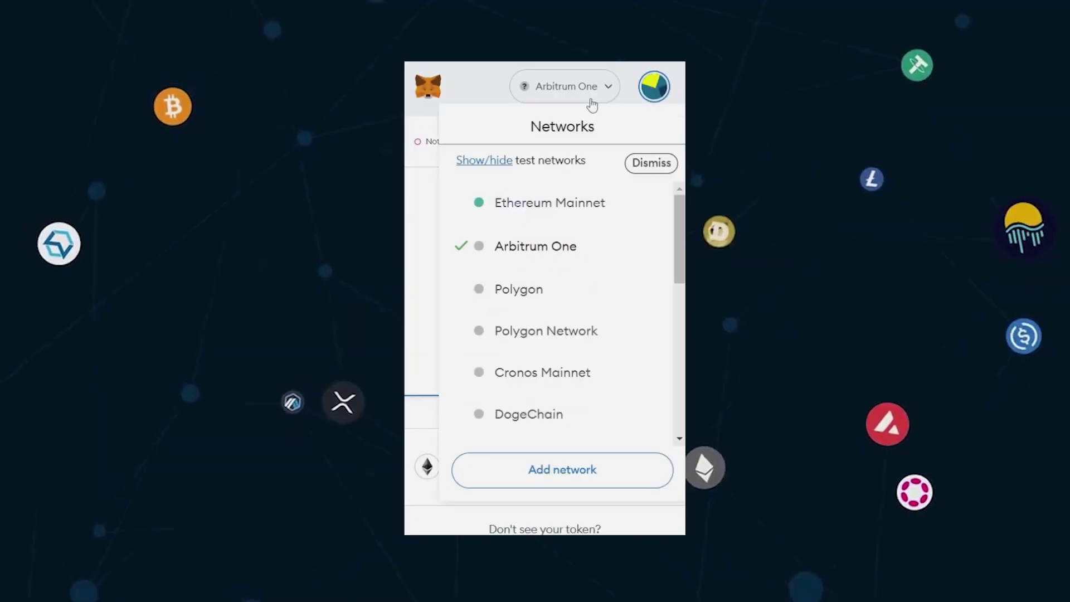
pyautogui.click(568, 247)
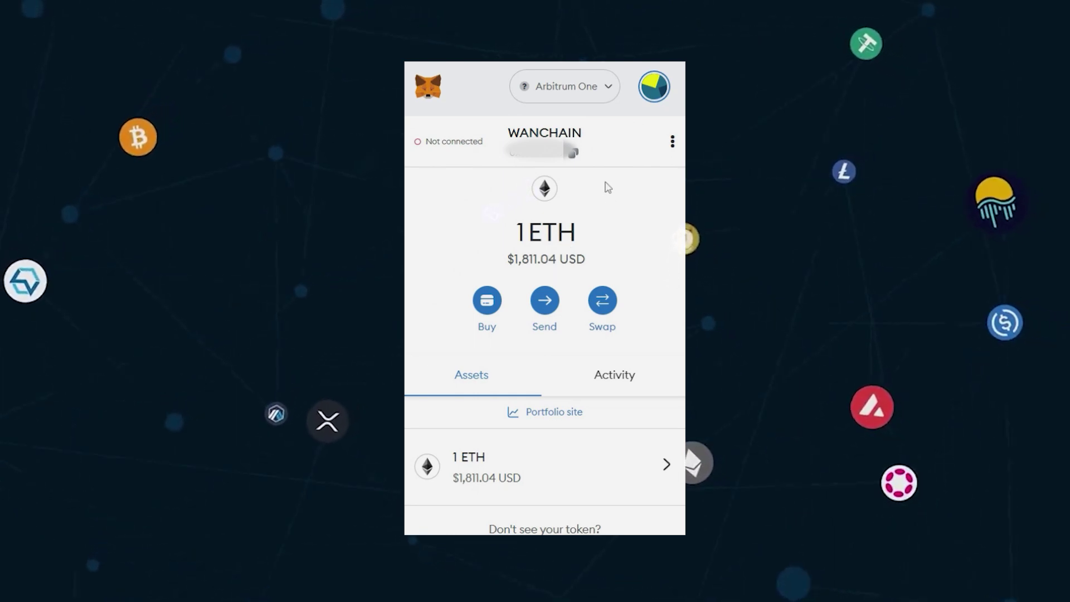
pyautogui.click(591, 95)
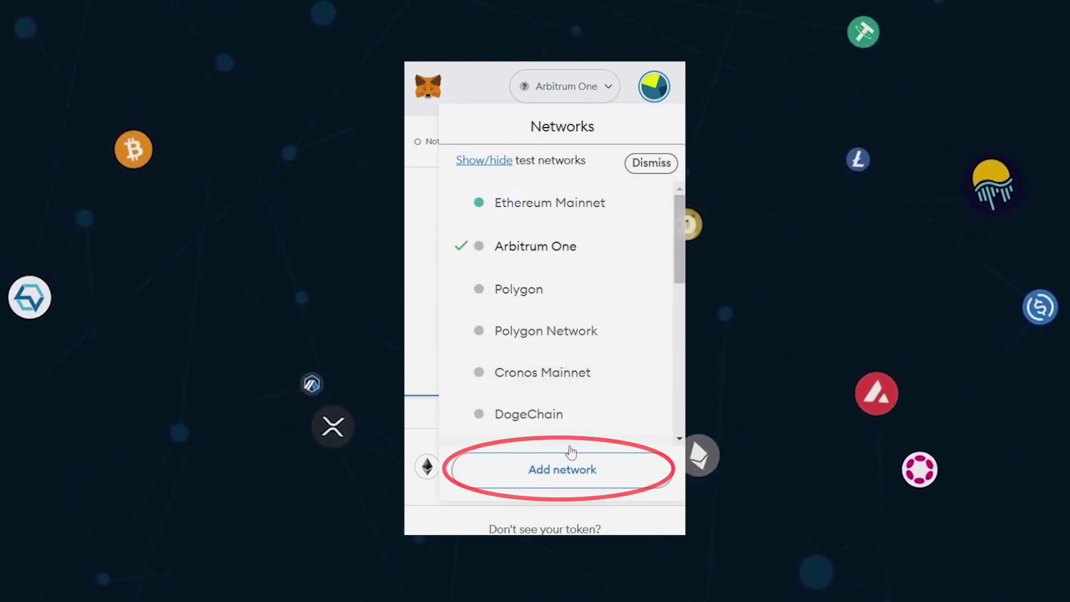
pyautogui.click(567, 470)
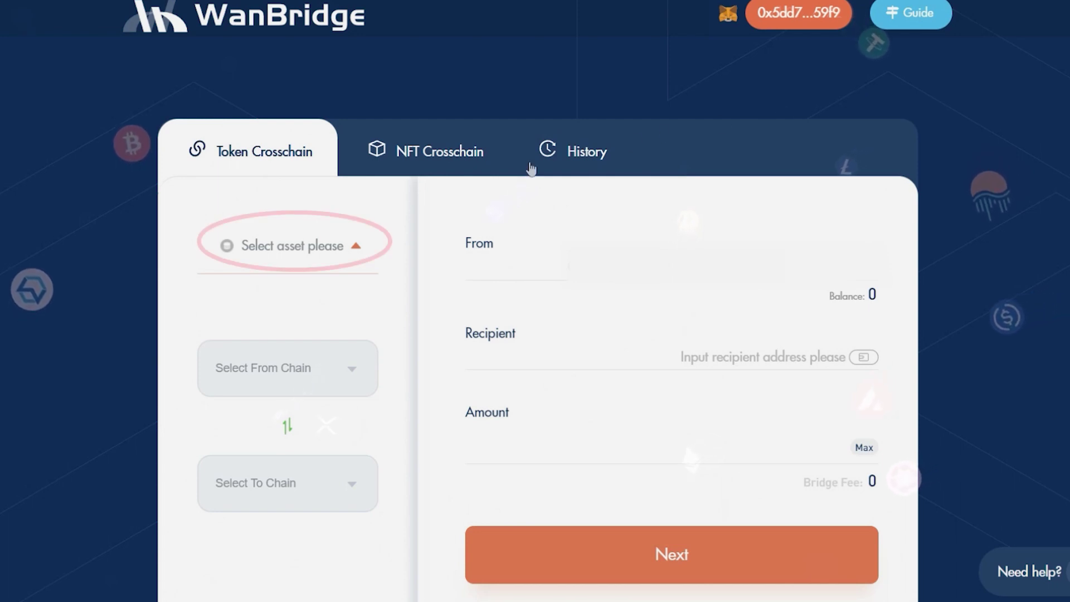
# Step: Choose ETH as the asset, Arbitrum as source chain and Polygon as destination
pyautogui.click(354, 249)
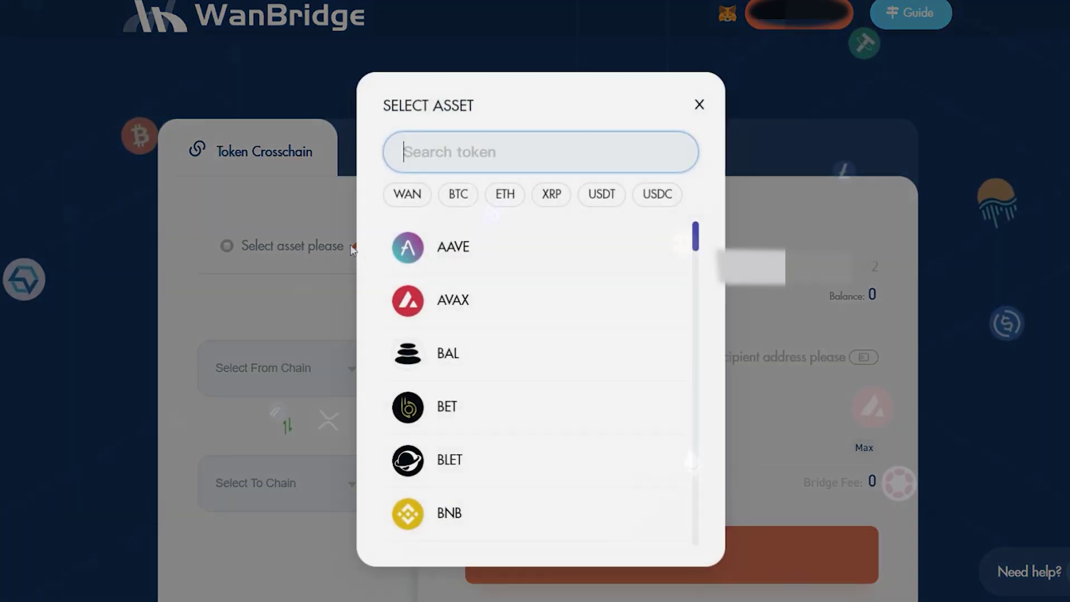
pyautogui.click(506, 199)
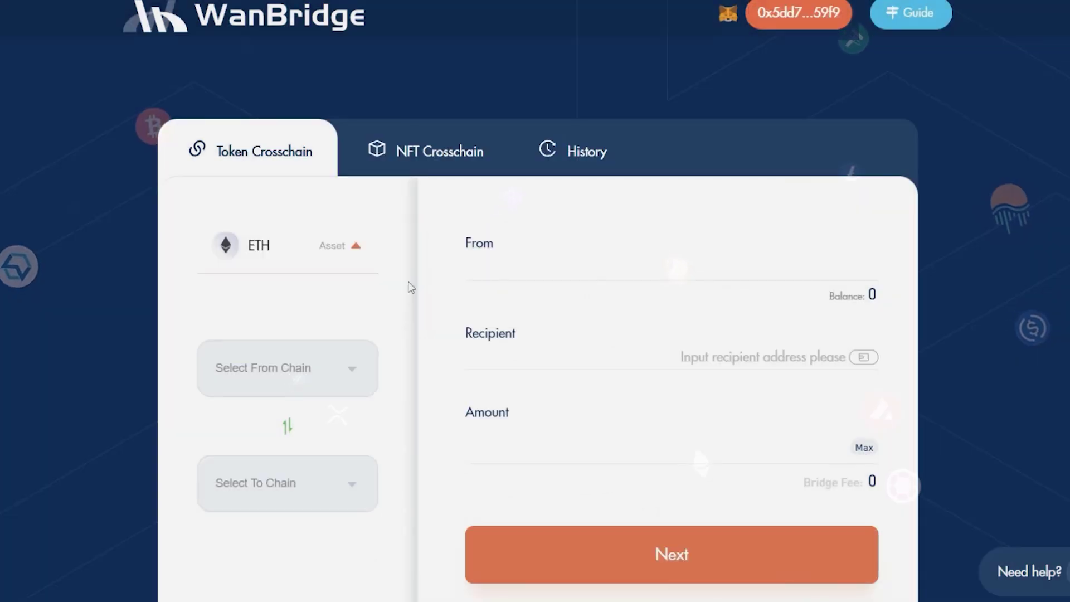
pyautogui.click(356, 372)
pyautogui.click(357, 486)
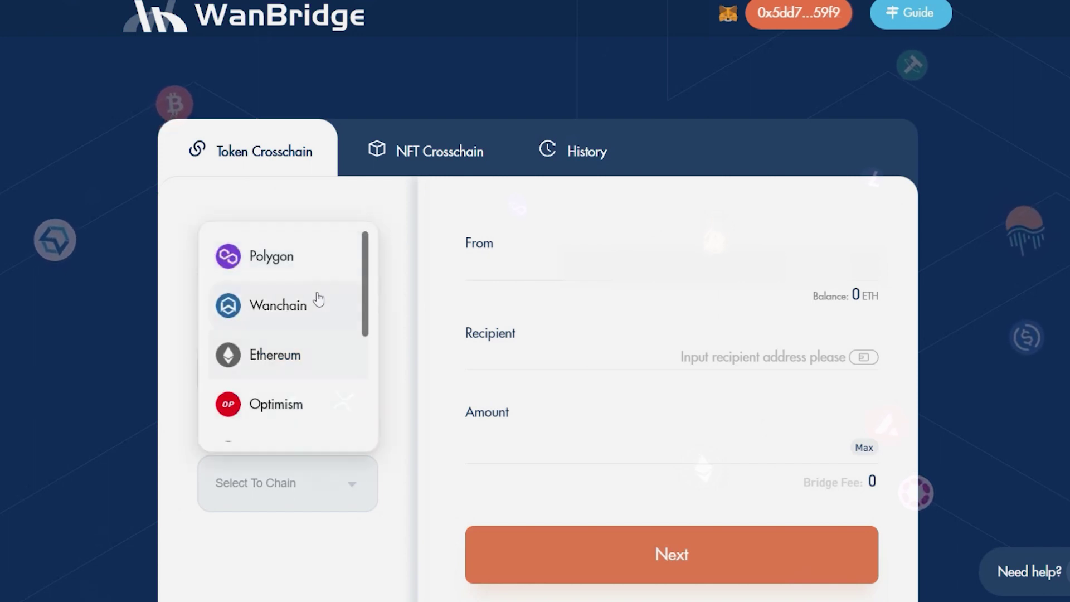
pyautogui.click(366, 258)
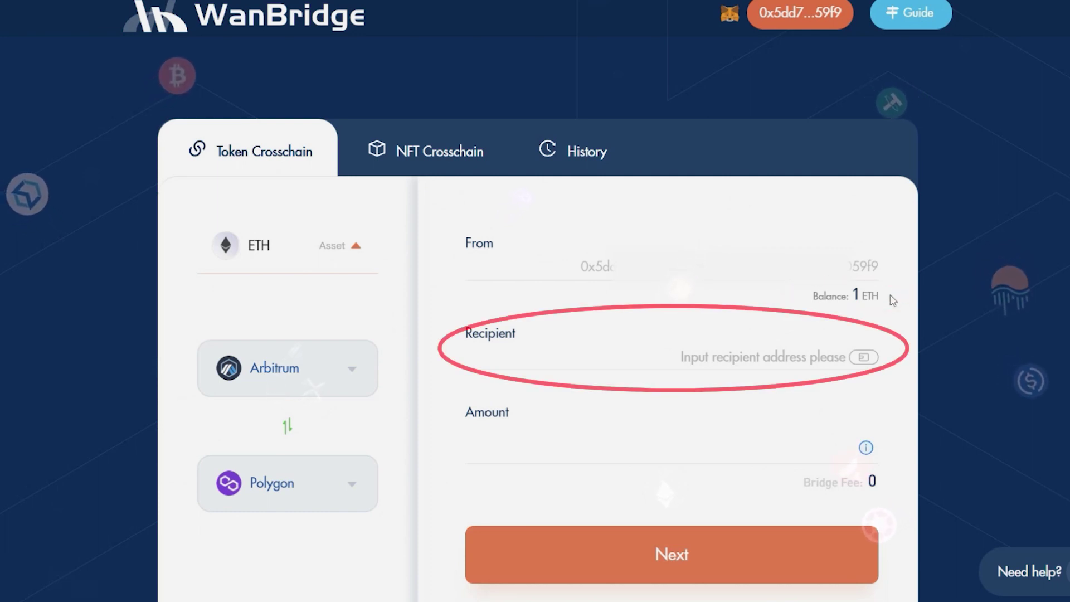
# Step: Use the connected wallet's own address as recipient, enter 1 ETH, and accept the recipient warning
pyautogui.click(812, 357)
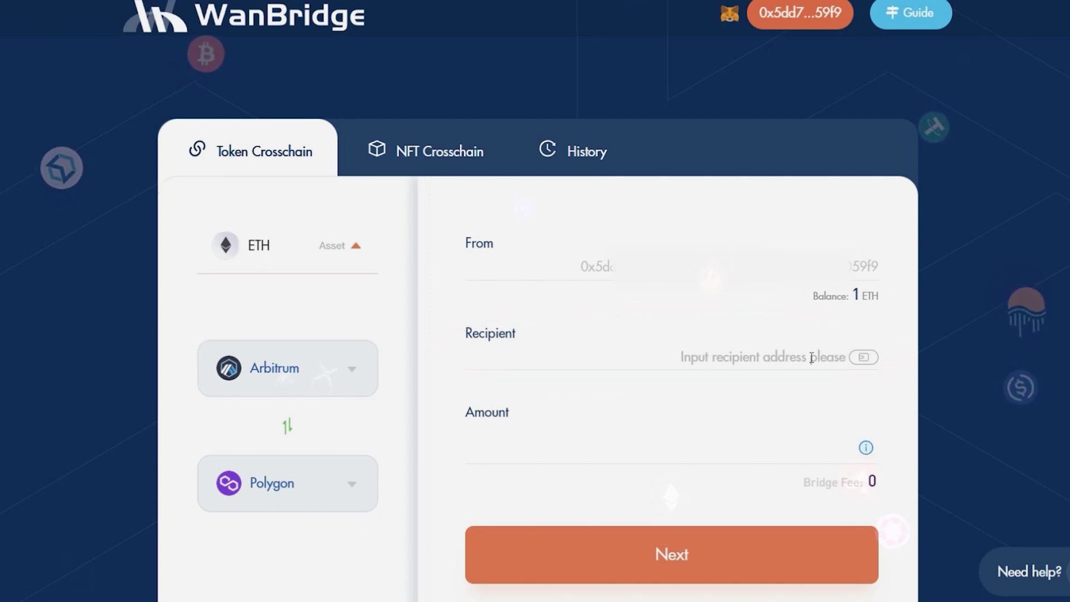
pyautogui.click(863, 357)
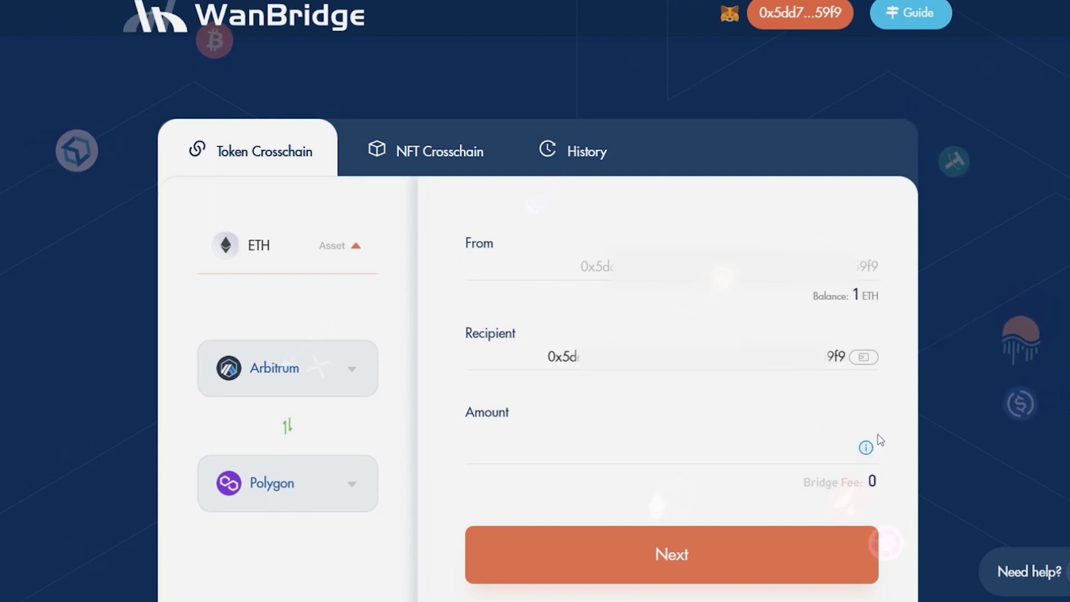
pyautogui.click(818, 444)
pyautogui.write('1')
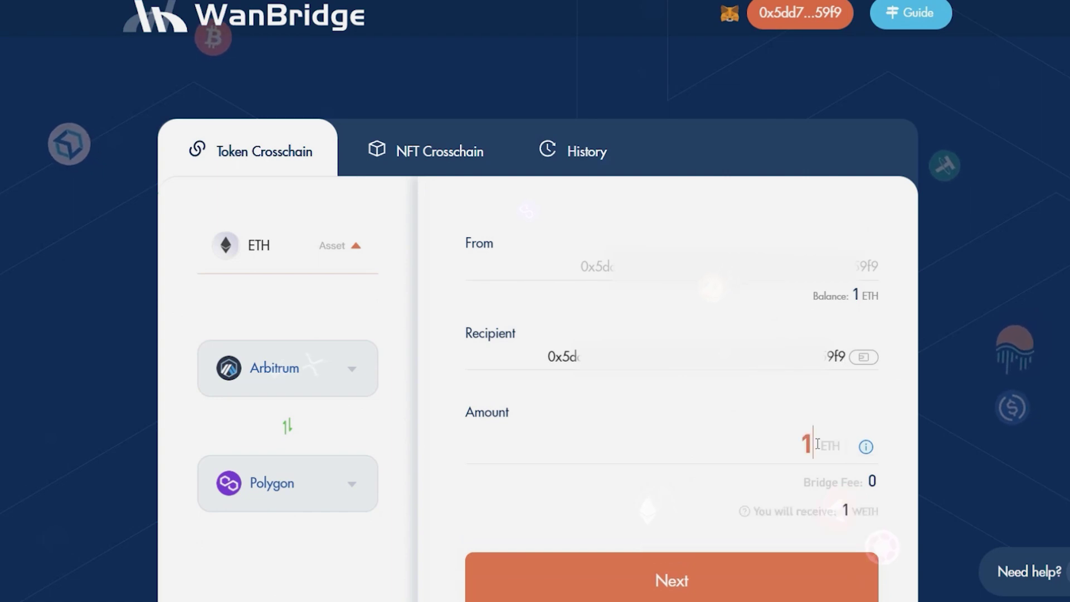
pyautogui.click(681, 563)
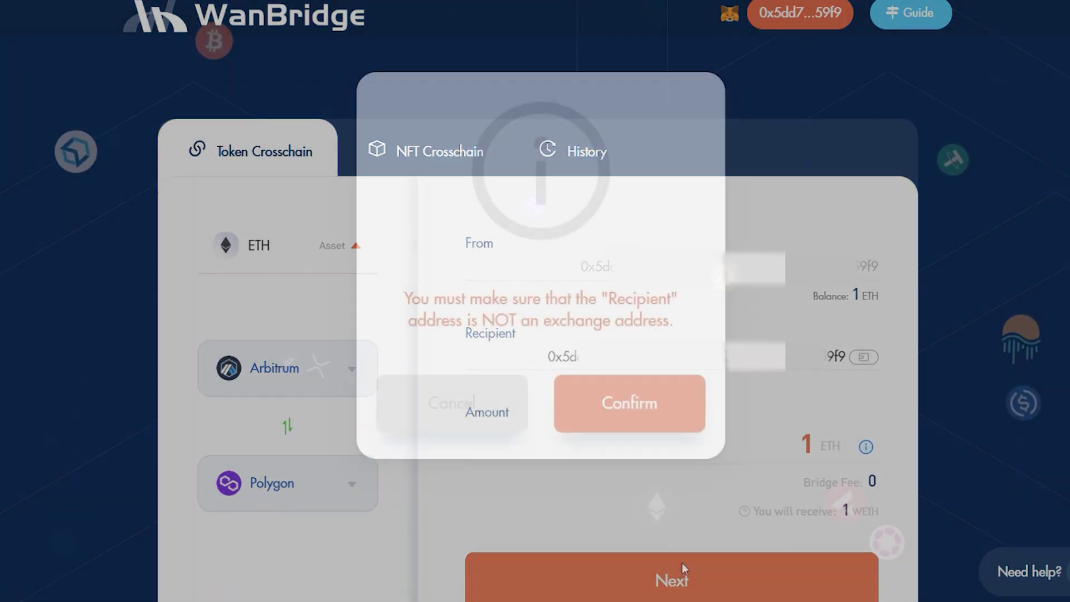
pyautogui.click(667, 426)
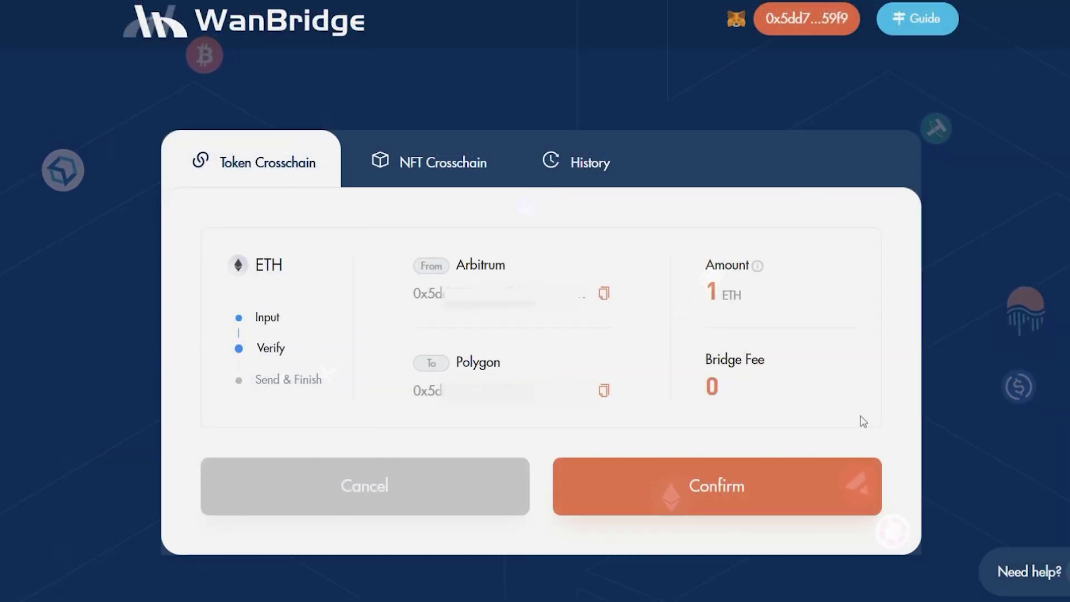
# Step: Confirm and submit the 1 ETH Arbitrum-to-Polygon bridge transfer
pyautogui.click(720, 485)
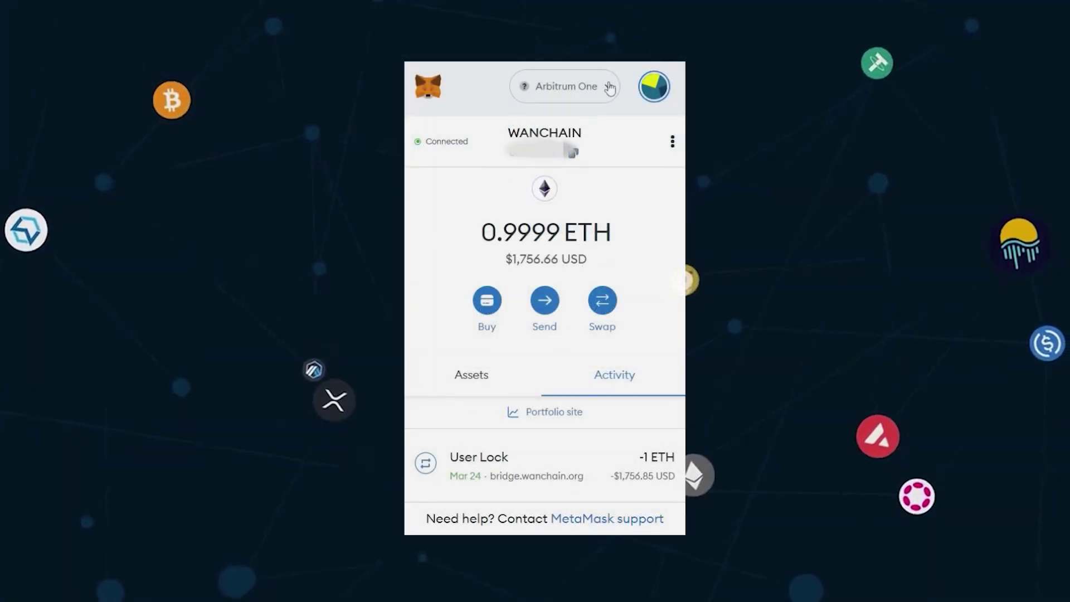
# Step: Switch MetaMask to Polygon Network, view its token assets and start importing a token
pyautogui.click(609, 86)
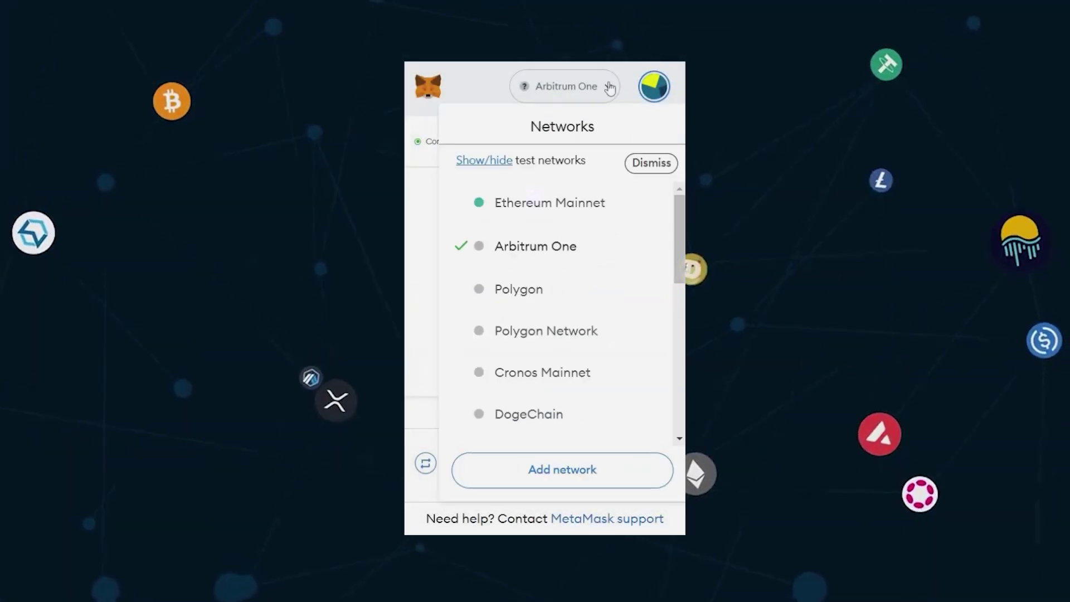
pyautogui.click(570, 329)
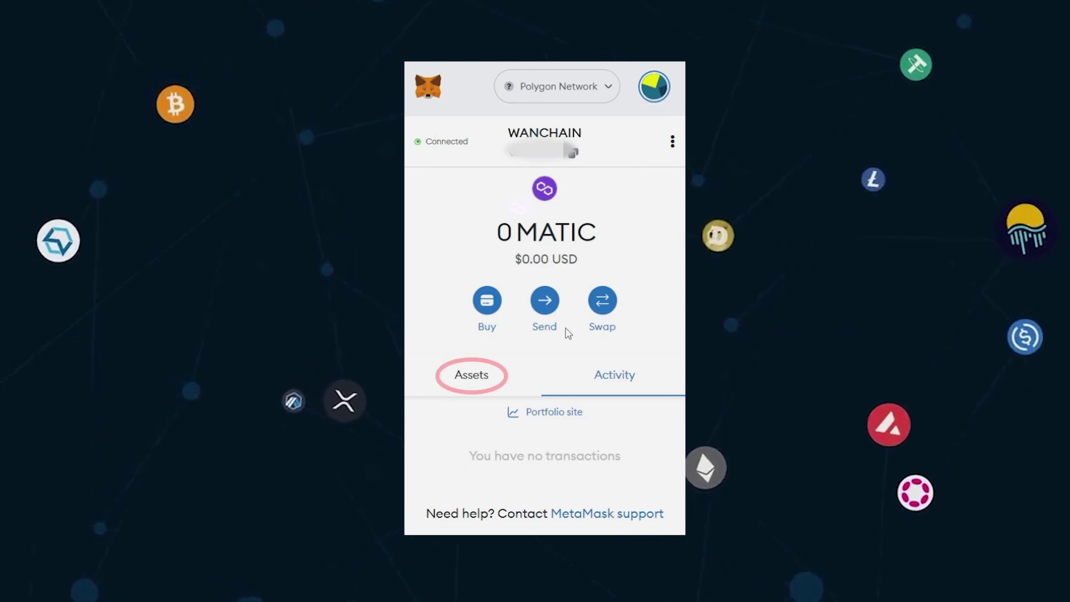
pyautogui.click(450, 385)
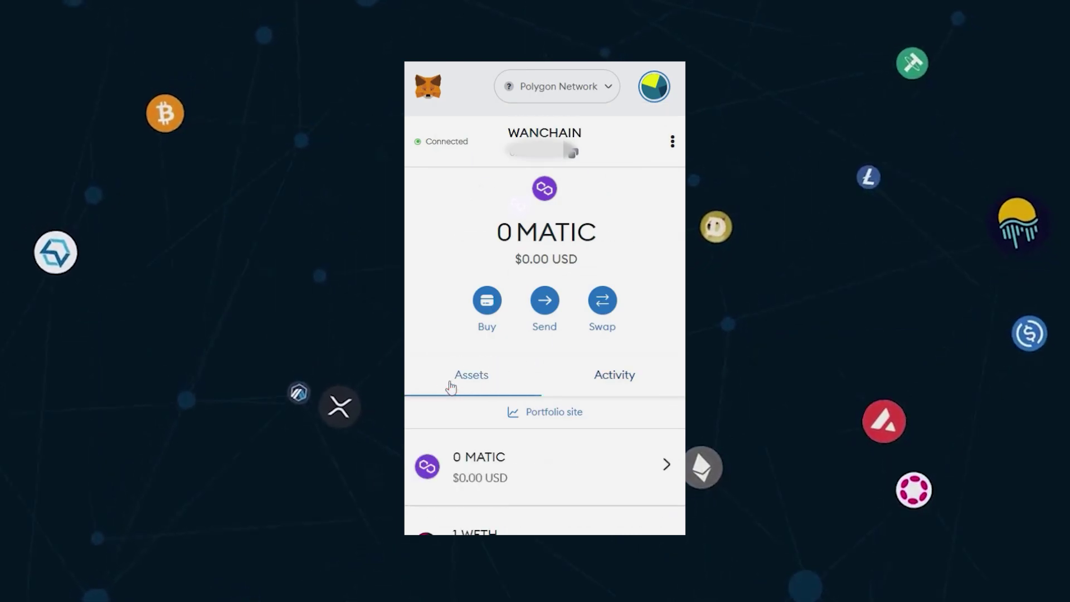
pyautogui.scroll(-3, 446, 383)
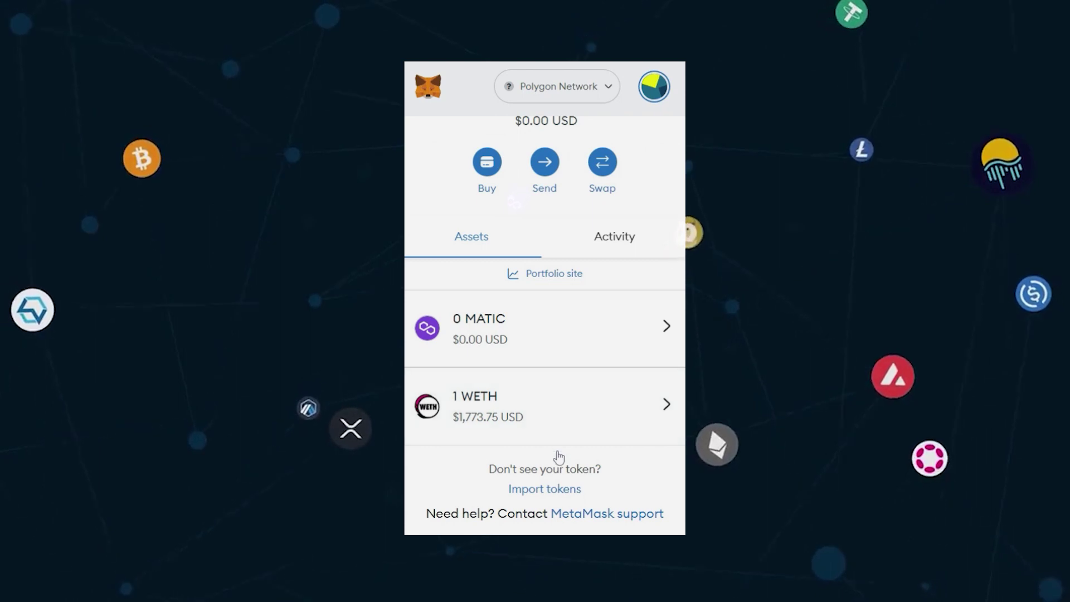
pyautogui.click(557, 491)
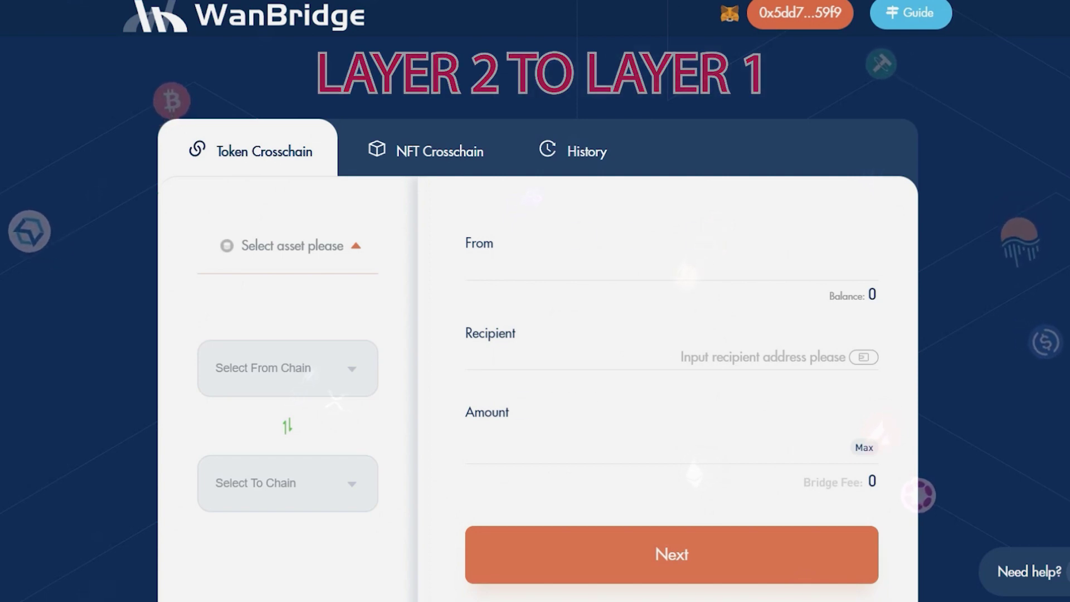
# Step: Set up an ETH transfer from Polygon to Ethereum with the connected wallet's address as recipient
pyautogui.click(721, 2)
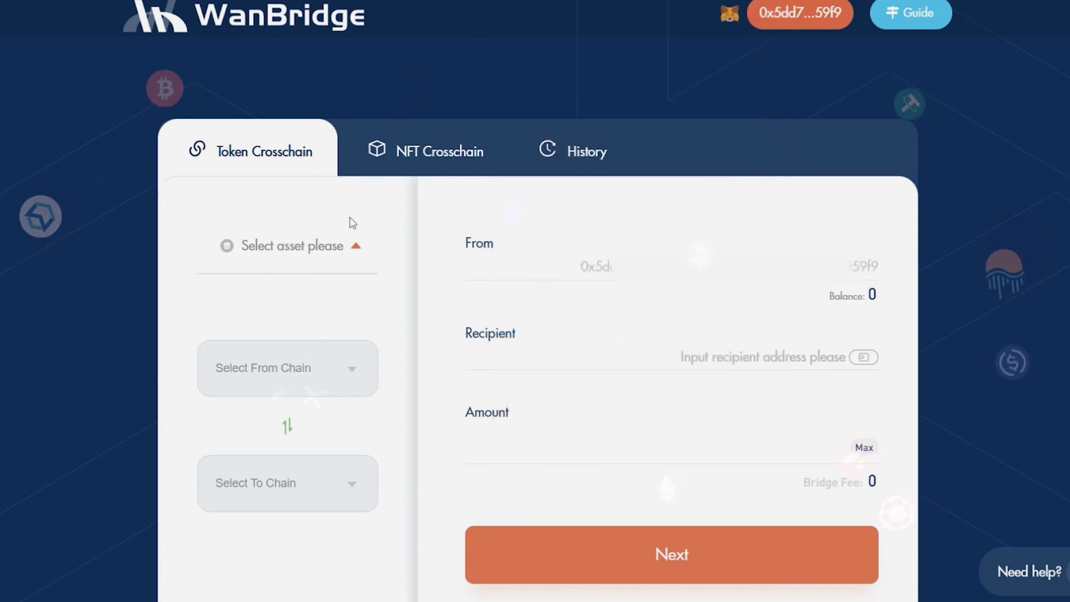
pyautogui.click(350, 250)
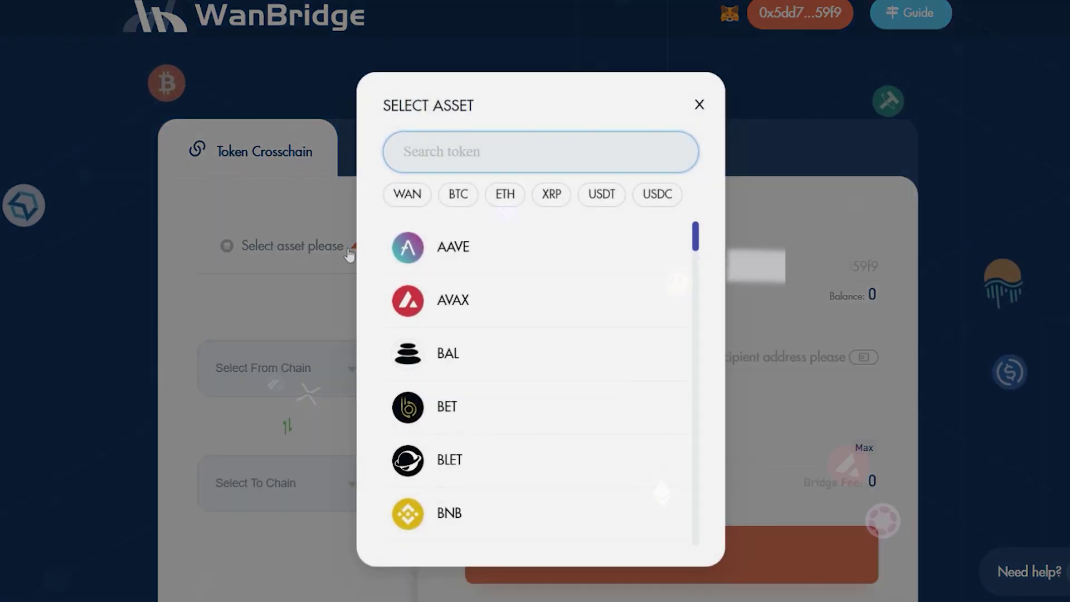
pyautogui.click(505, 194)
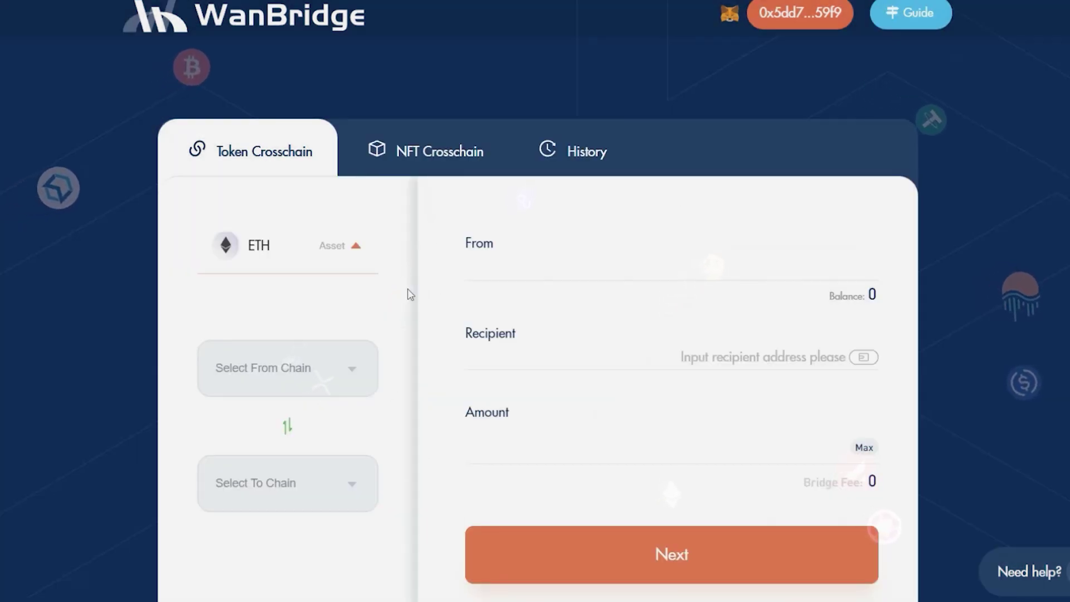
pyautogui.click(360, 386)
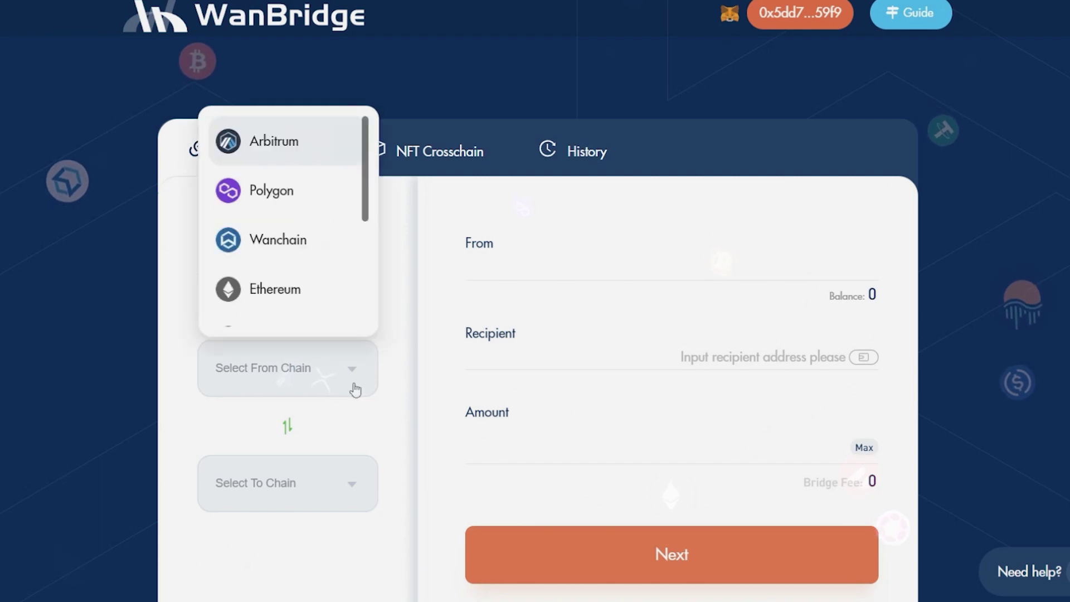
pyautogui.click(276, 202)
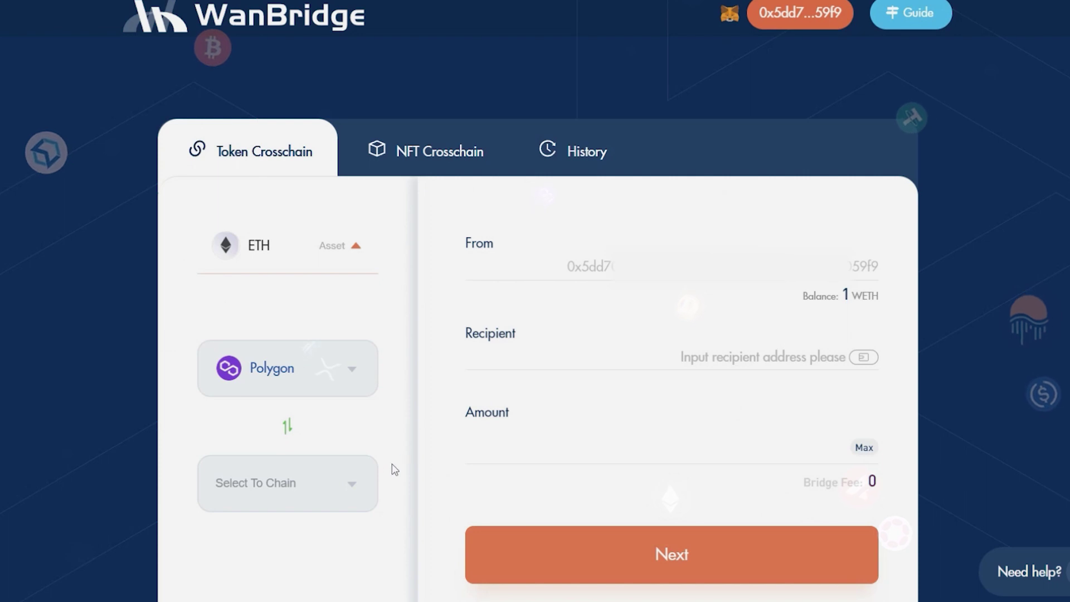
pyautogui.click(358, 493)
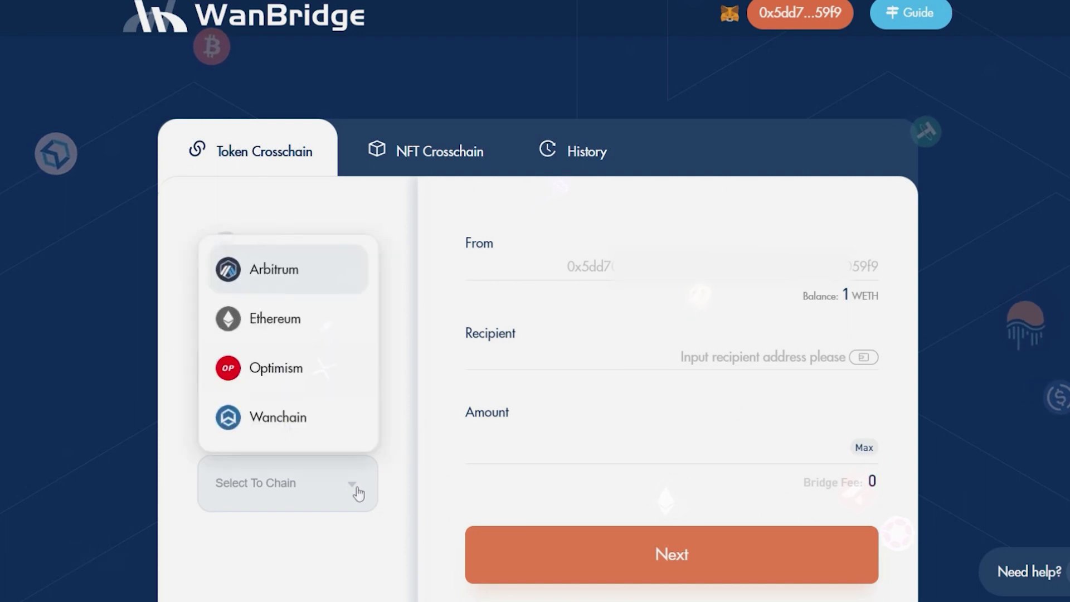
pyautogui.click(294, 331)
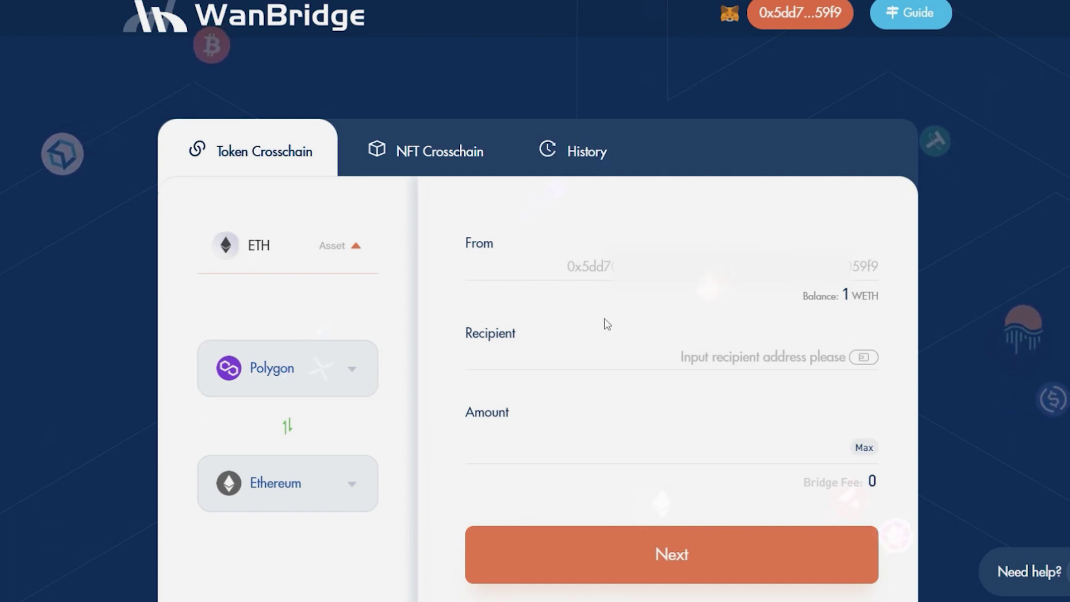
pyautogui.click(864, 357)
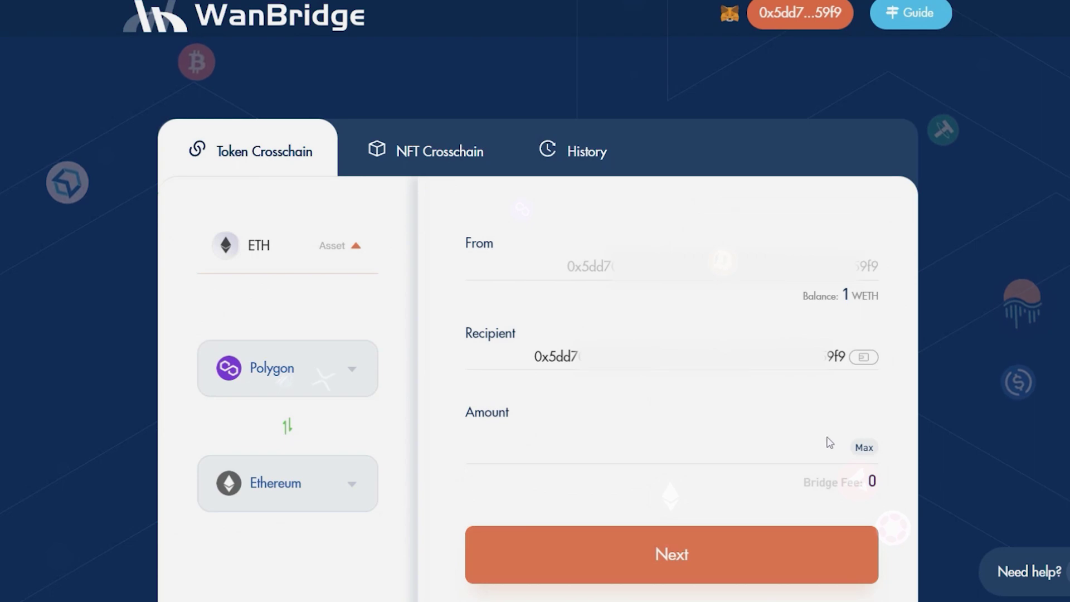
# Step: Enter 1 as the amount, accept the recipient warning and confirm the Polygon-to-Ethereum transfer
pyautogui.write('1')
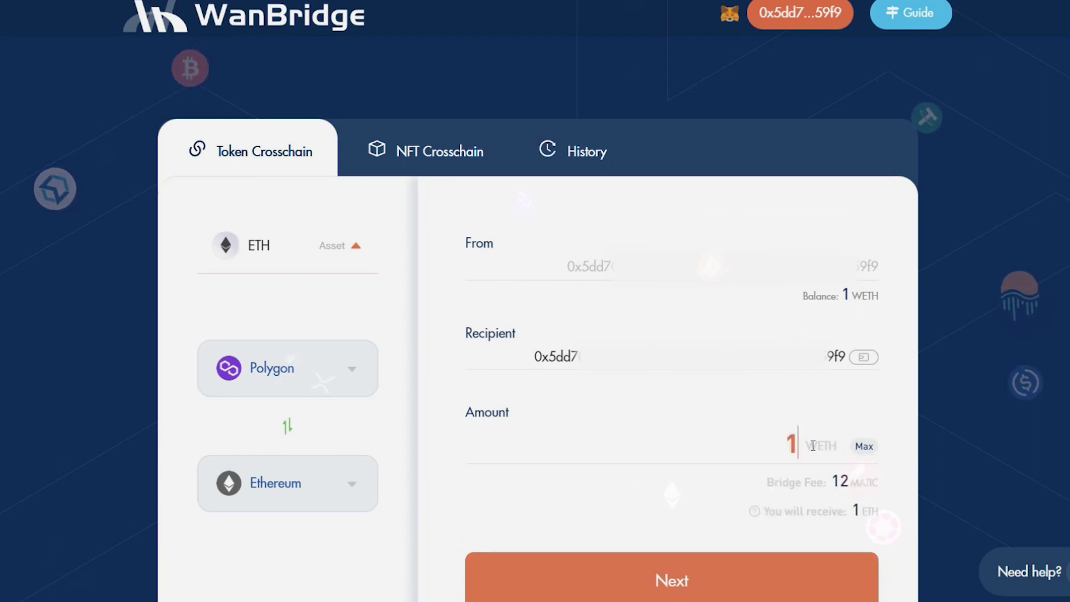
pyautogui.click(698, 559)
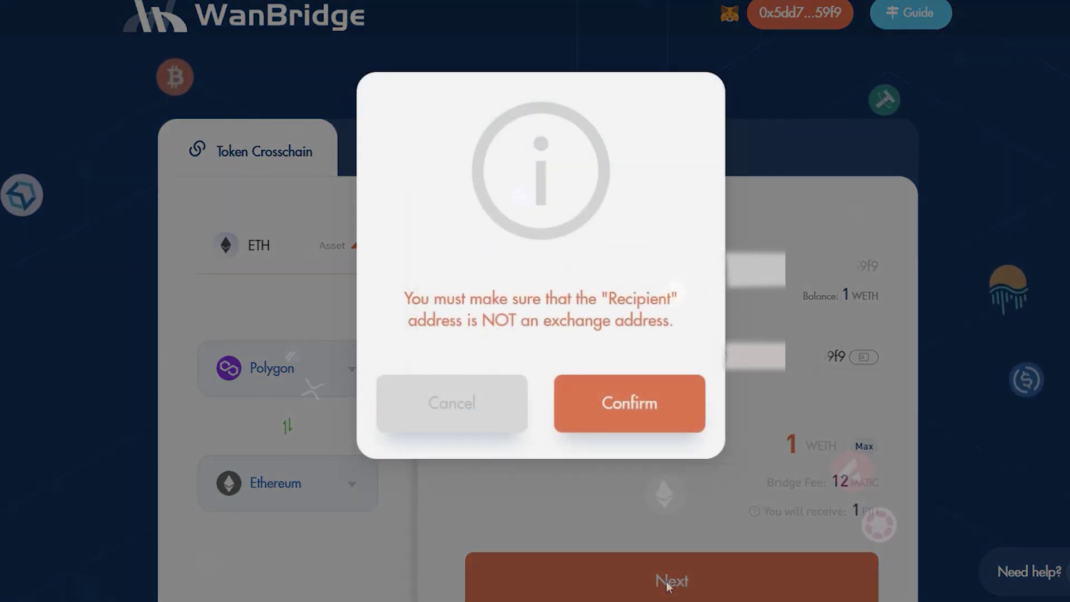
pyautogui.click(653, 403)
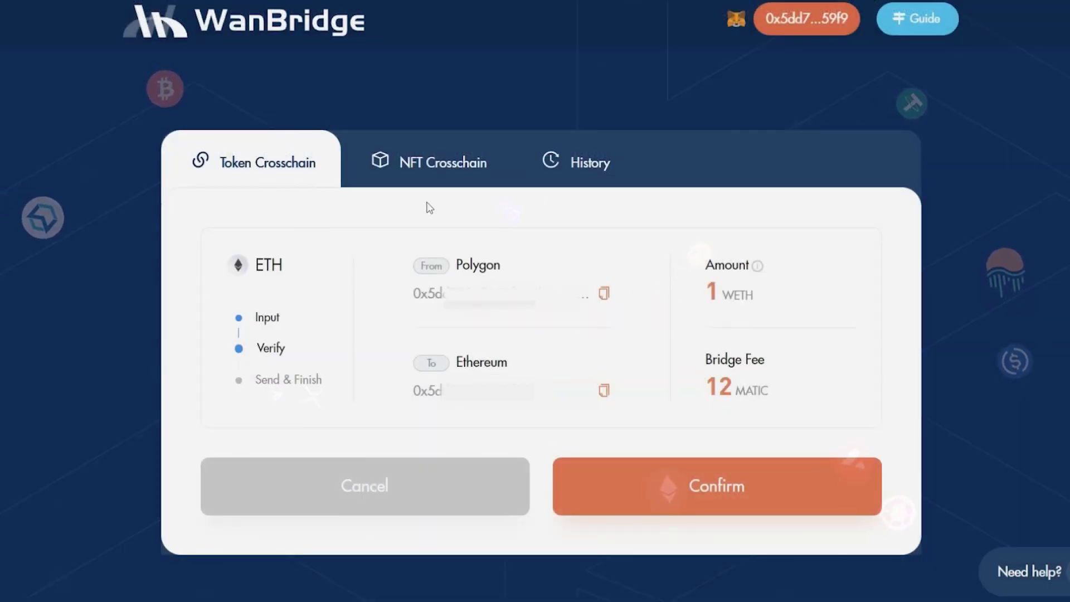
pyautogui.click(729, 498)
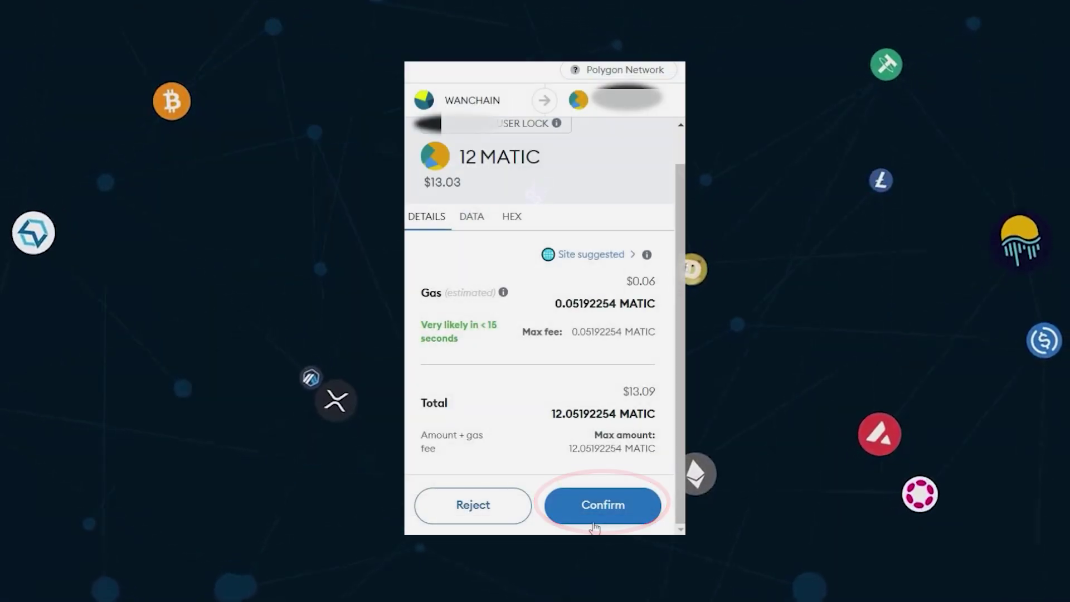
# Step: Approve the 12 MATIC bridge transaction, then switch MetaMask to Ethereum Mainnet and view its assets
pyautogui.click(592, 516)
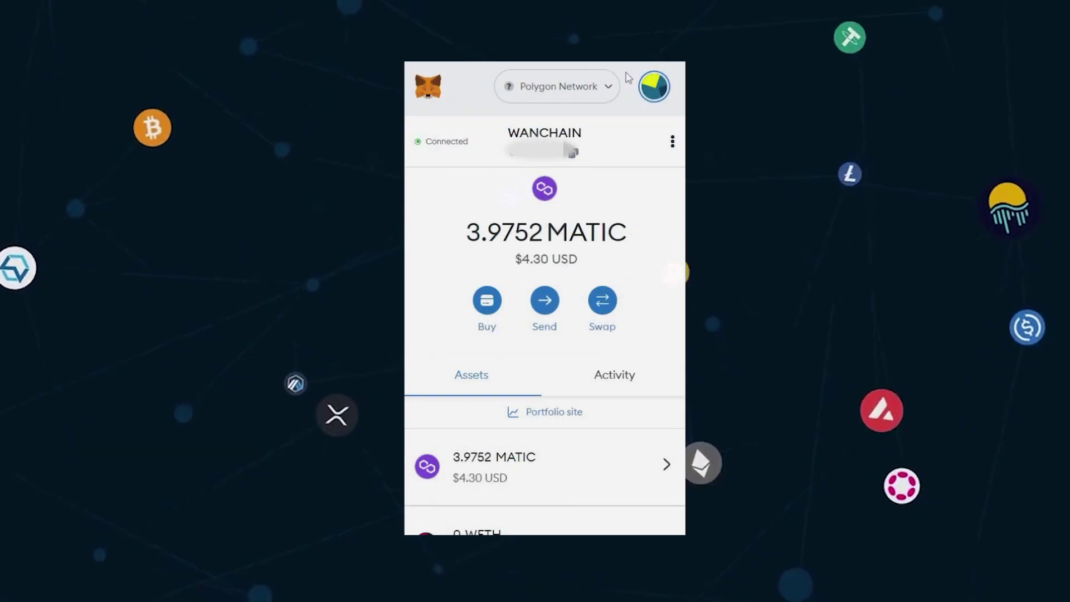
pyautogui.click(610, 88)
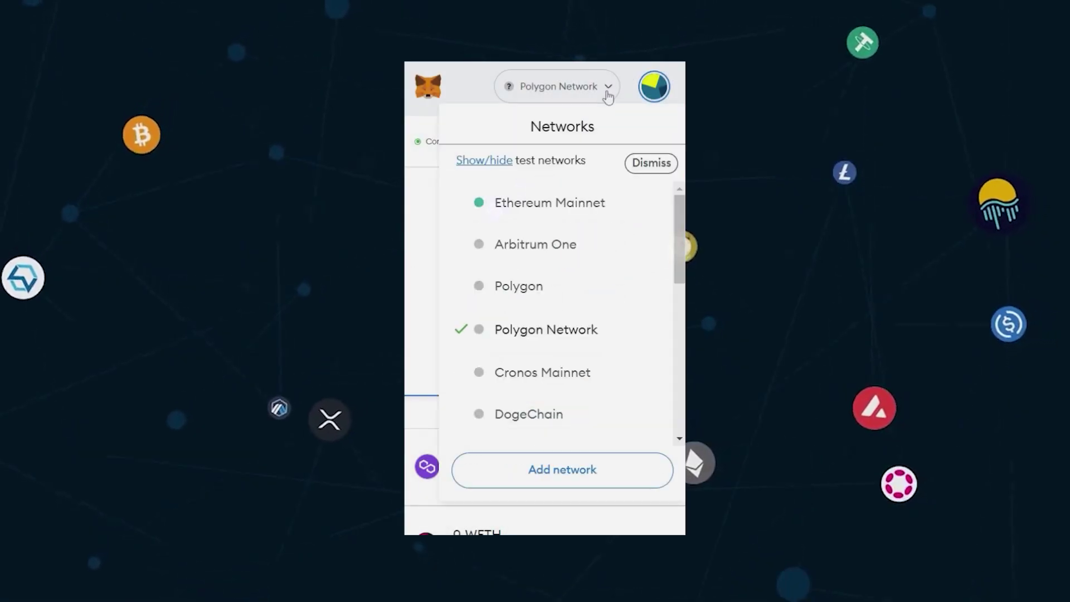
pyautogui.click(547, 206)
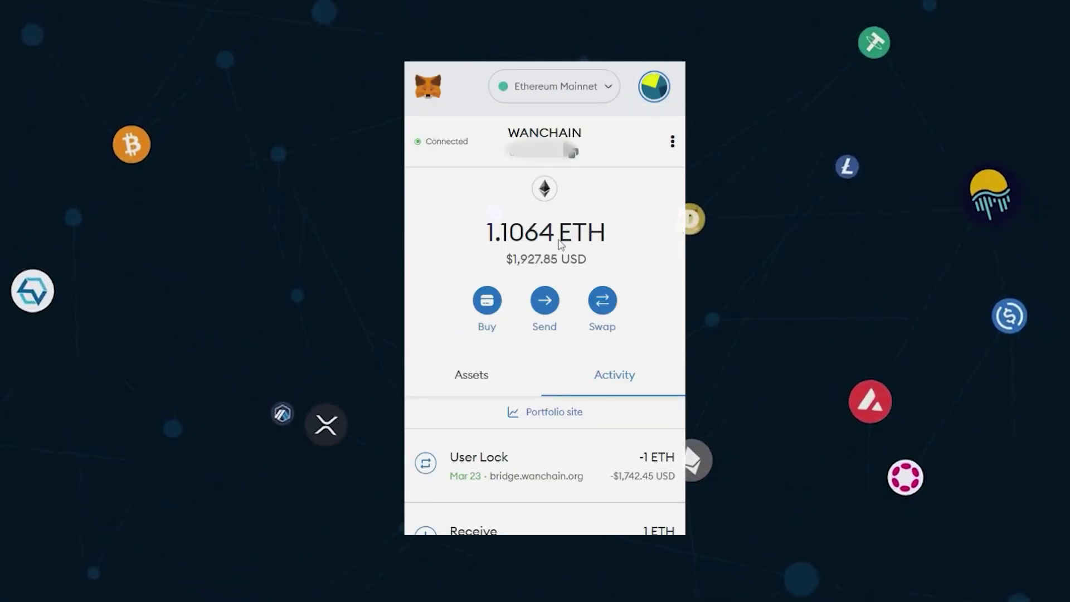
pyautogui.click(478, 377)
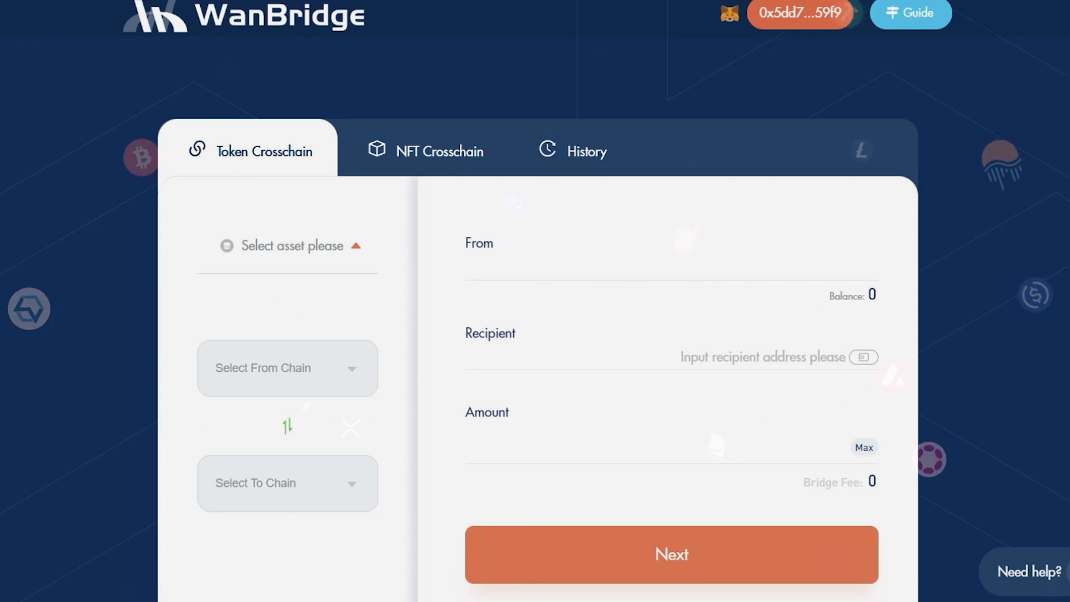
# Step: Check the MetaMask wallet's network list and its ETH balance
pyautogui.click(690, 18)
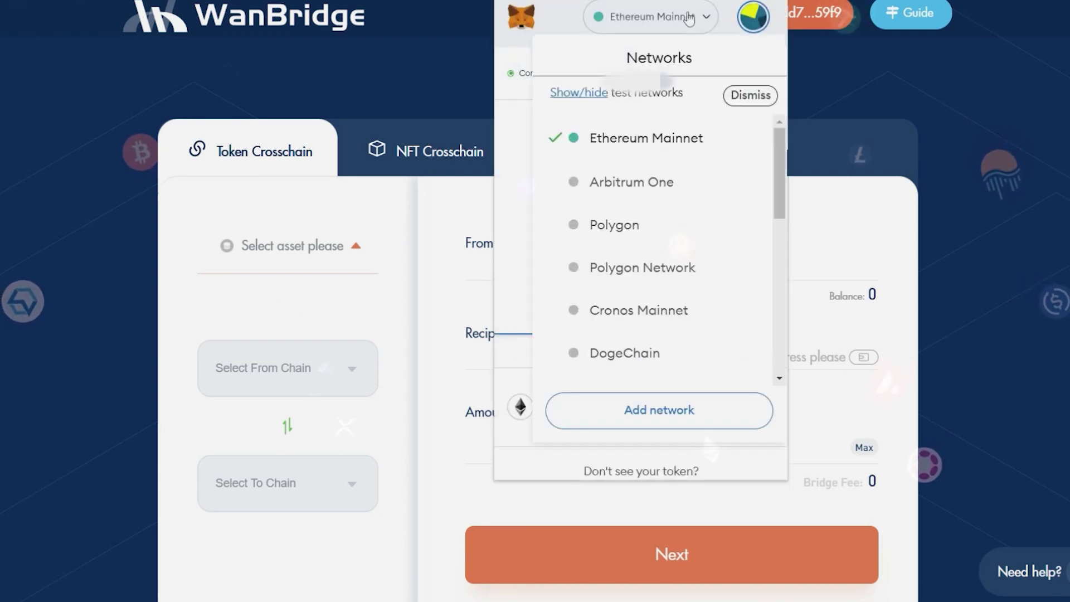
pyautogui.scroll(-6, 615, 240)
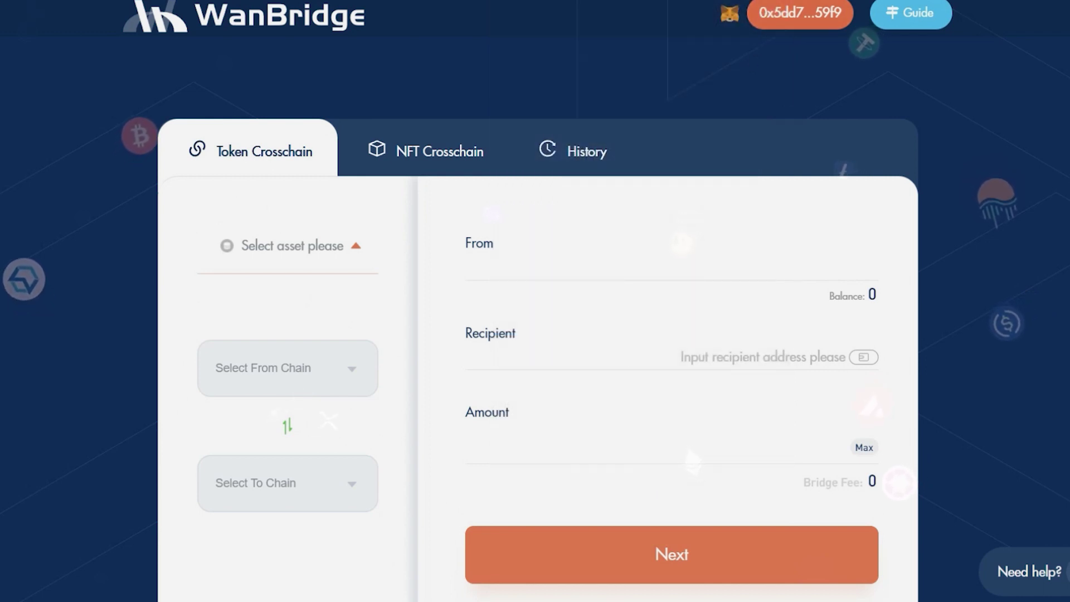
pyautogui.click(585, 3)
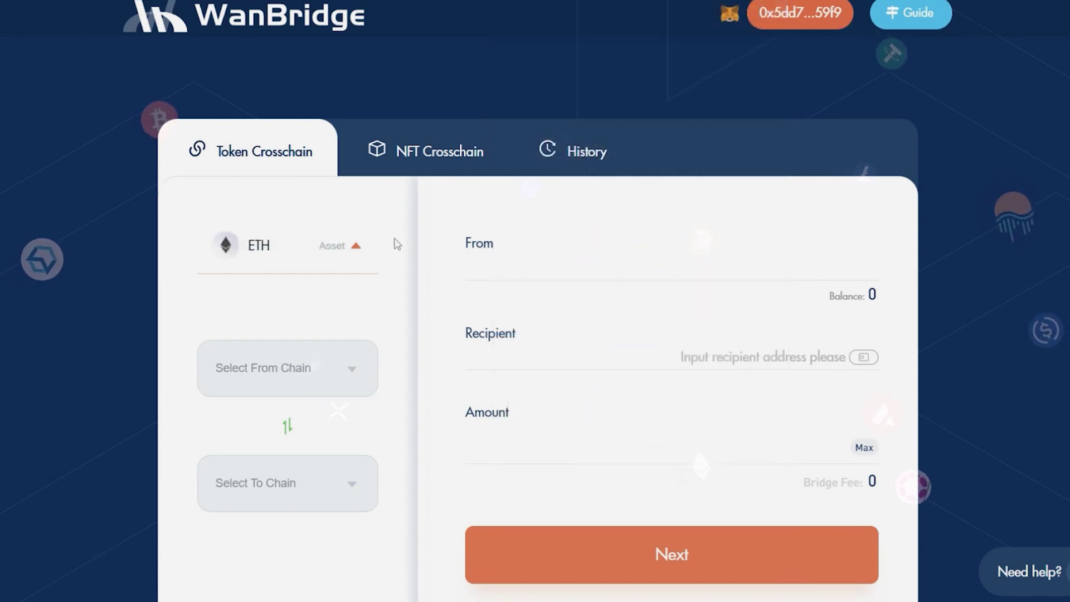
# Step: Set the source chain to Ethereum and the destination chain to Wanchain
pyautogui.click(376, 384)
pyautogui.click(296, 304)
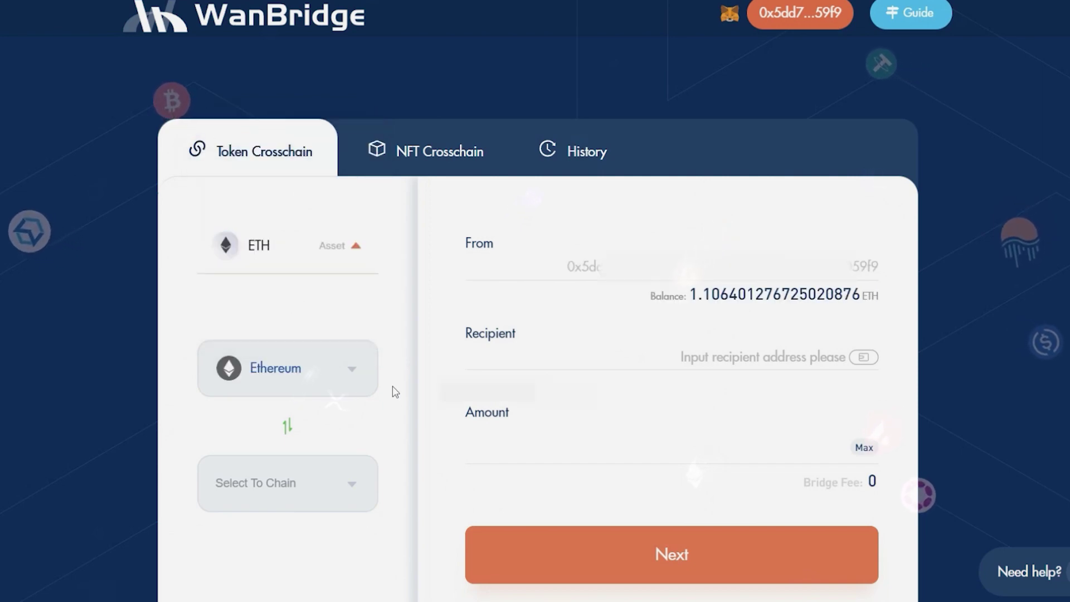
pyautogui.click(363, 499)
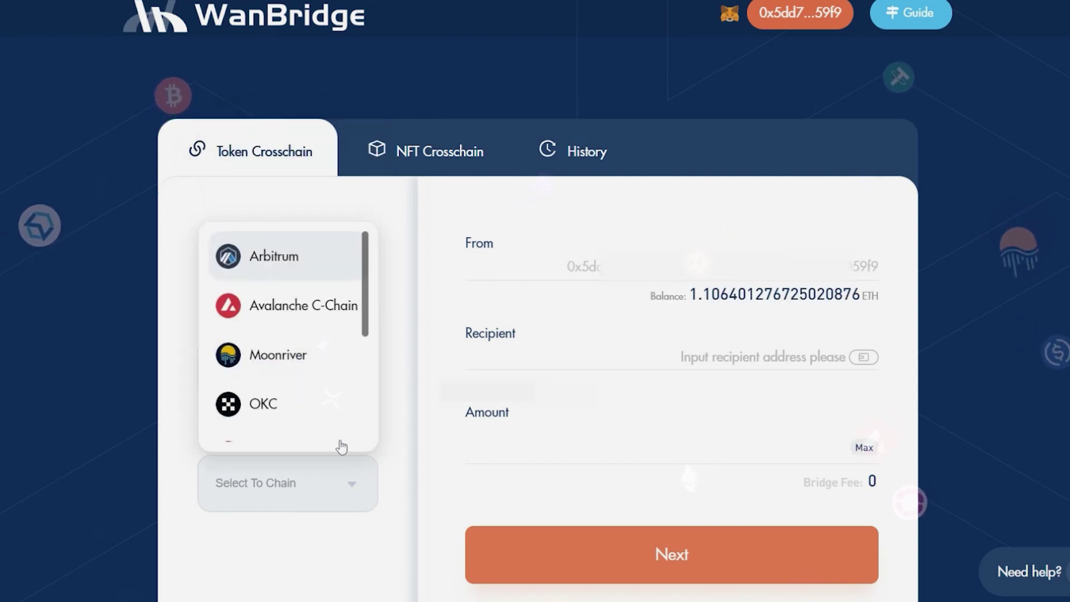
pyautogui.scroll(-3, 321, 415)
pyautogui.click(321, 415)
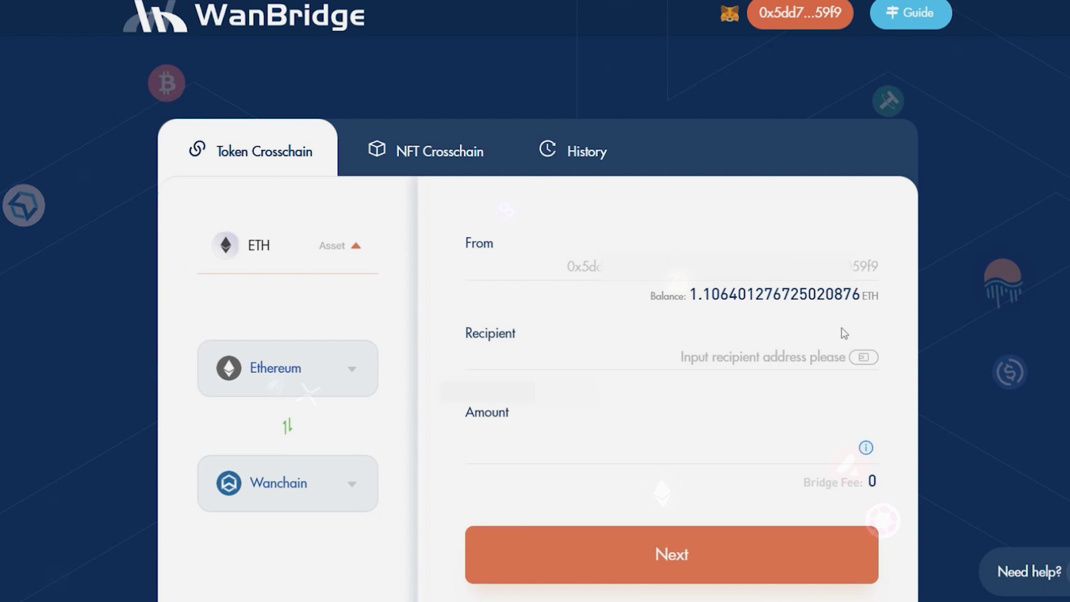
# Step: Send 1 ETH to the connected wallet's address on Wanchain, accepting the recipient warning and confirming
pyautogui.click(870, 357)
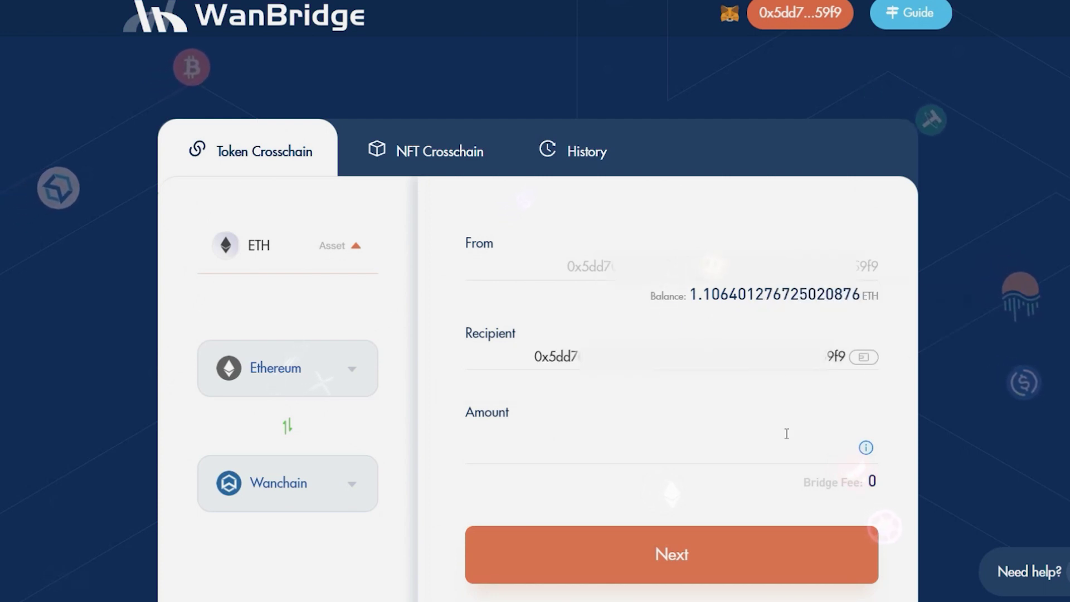
pyautogui.write('1')
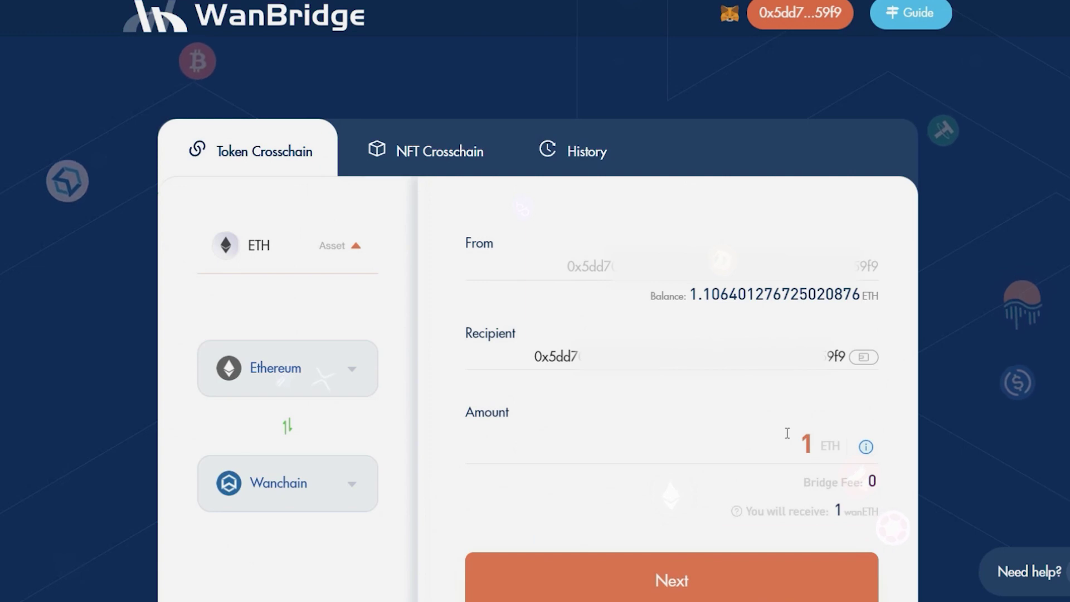
pyautogui.click(675, 563)
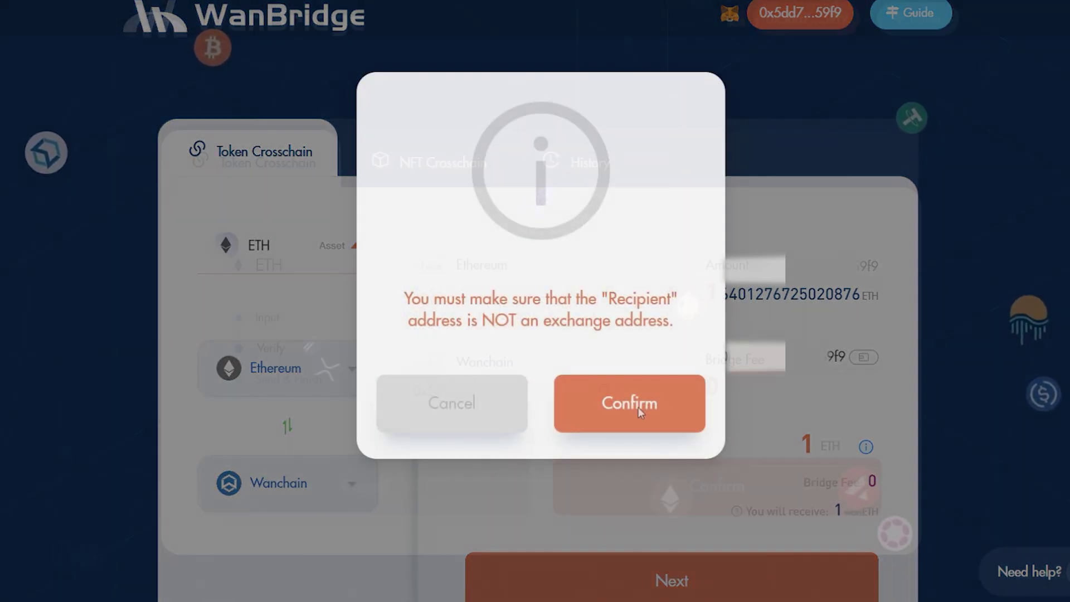
pyautogui.click(645, 402)
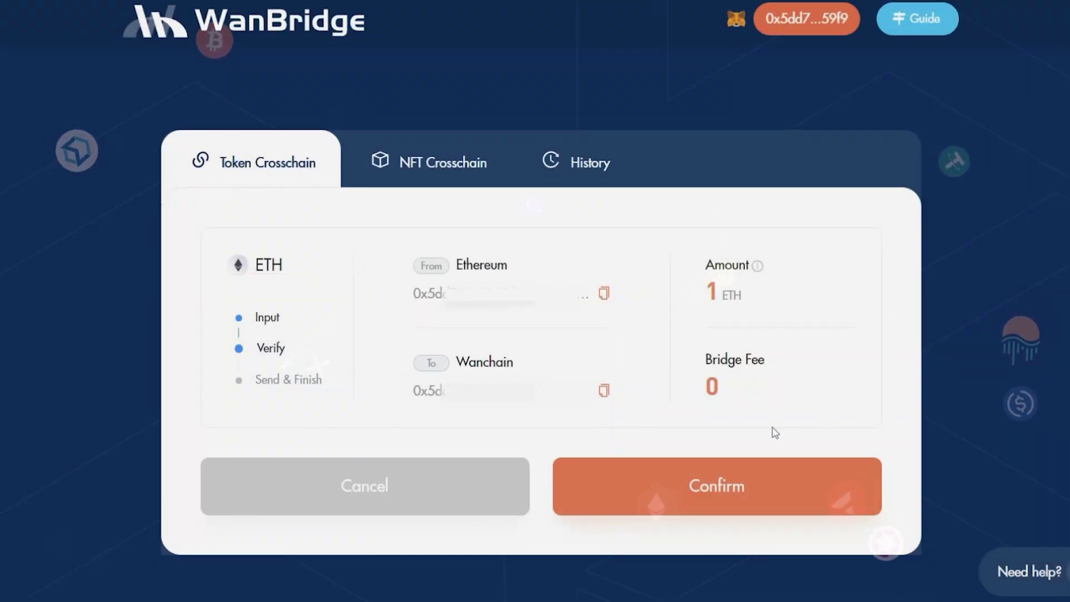
pyautogui.click(726, 468)
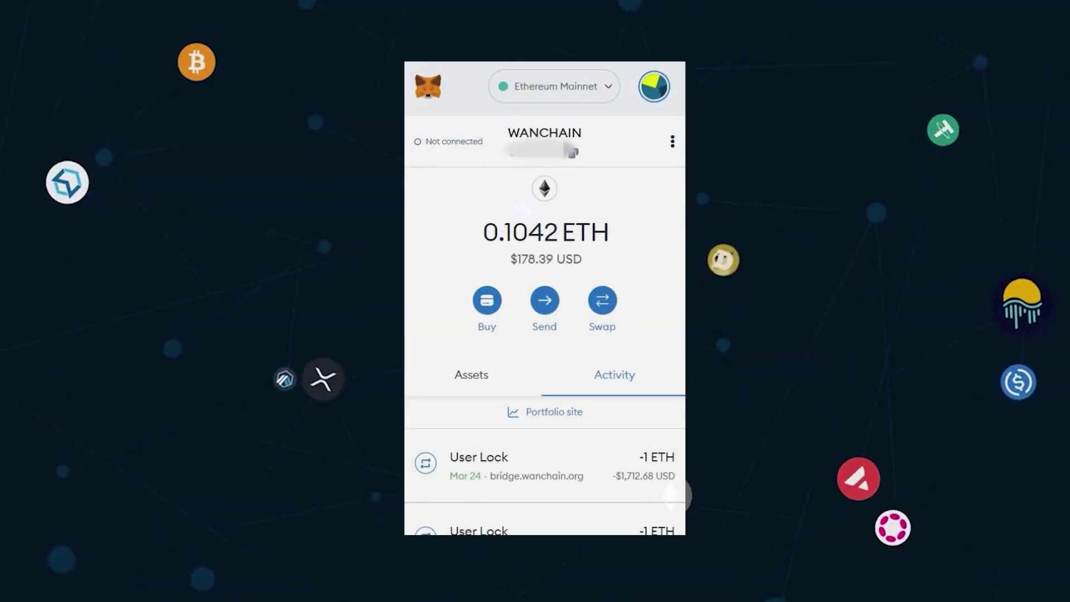
# Step: Switch MetaMask to the Wanchain network and start entering the wanETH token contract address
pyautogui.click(554, 86)
pyautogui.scroll(-5, 610, 216)
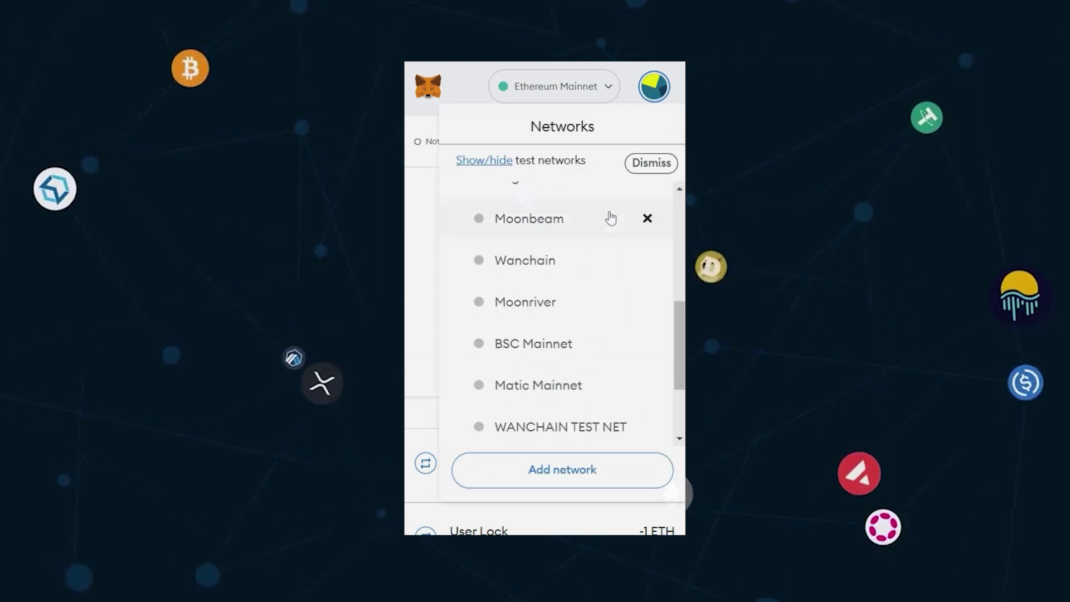
pyautogui.click(575, 260)
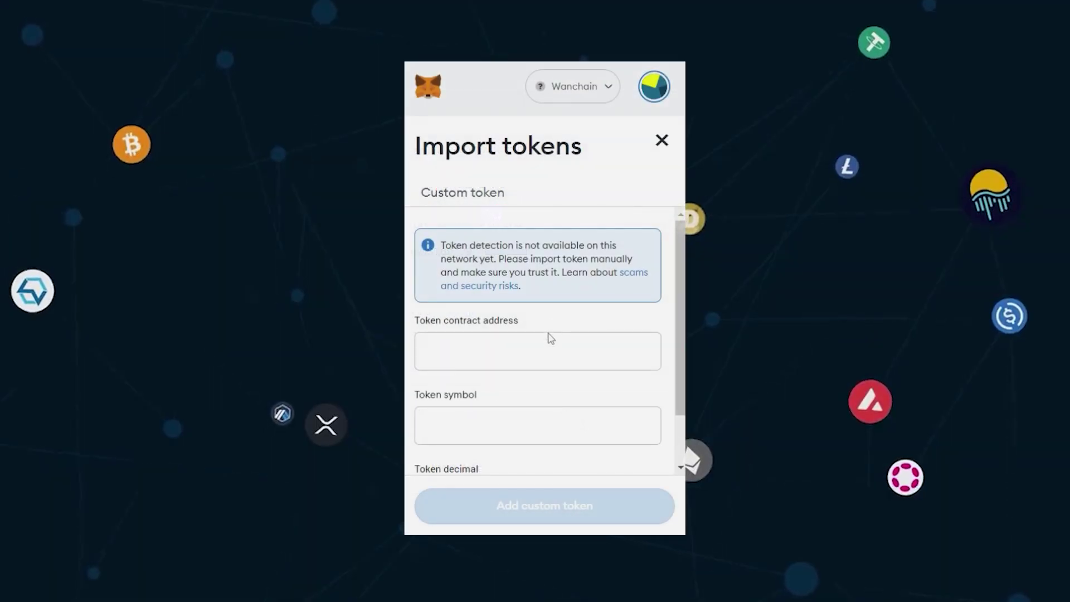
pyautogui.click(431, 344)
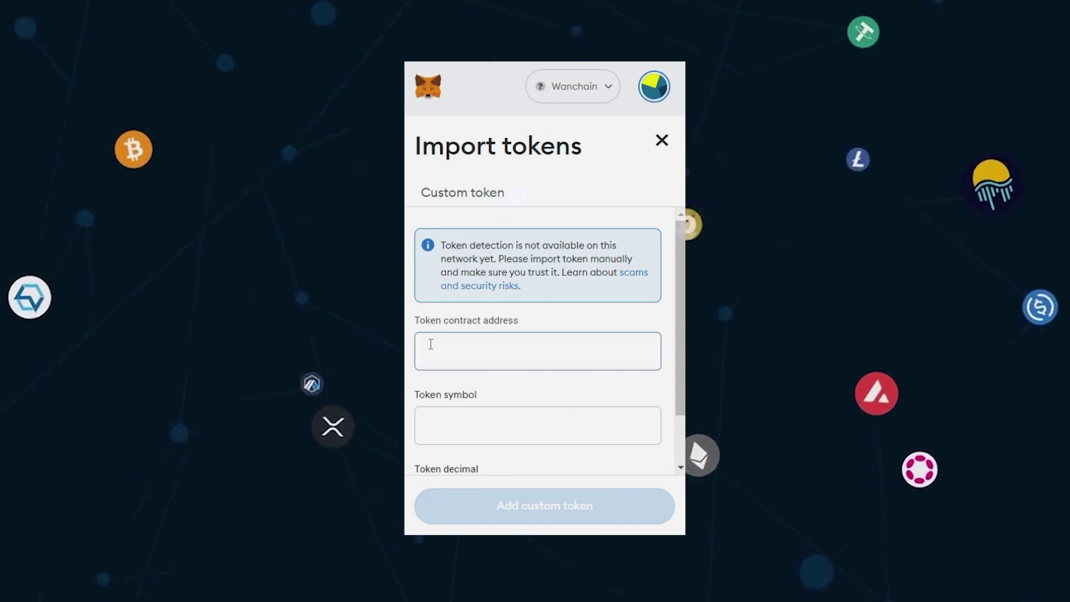